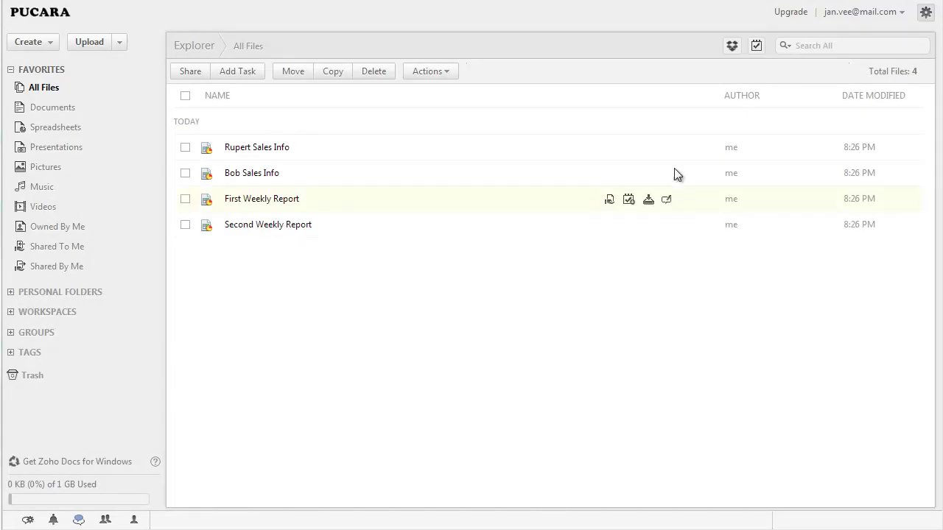
Step: From Setup's Users tab, invite a new user by pasting their e-mail address into Add User
{"action": "left_click", "coordinate": [925, 12]}
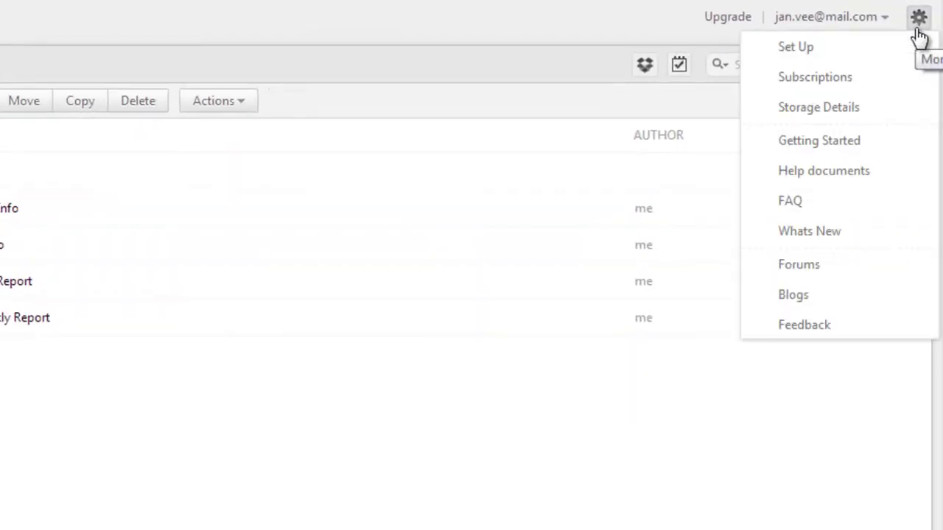
{"action": "left_click", "coordinate": [847, 48]}
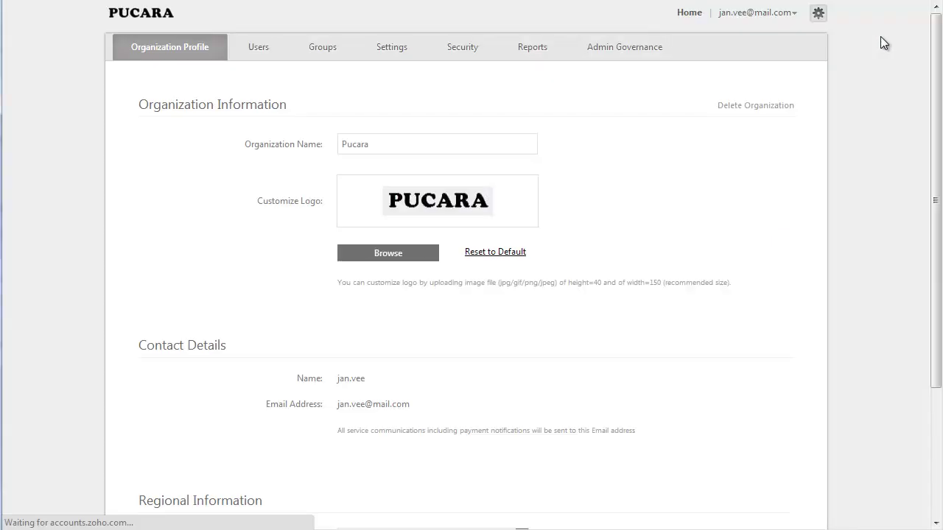
{"action": "left_click", "coordinate": [259, 48]}
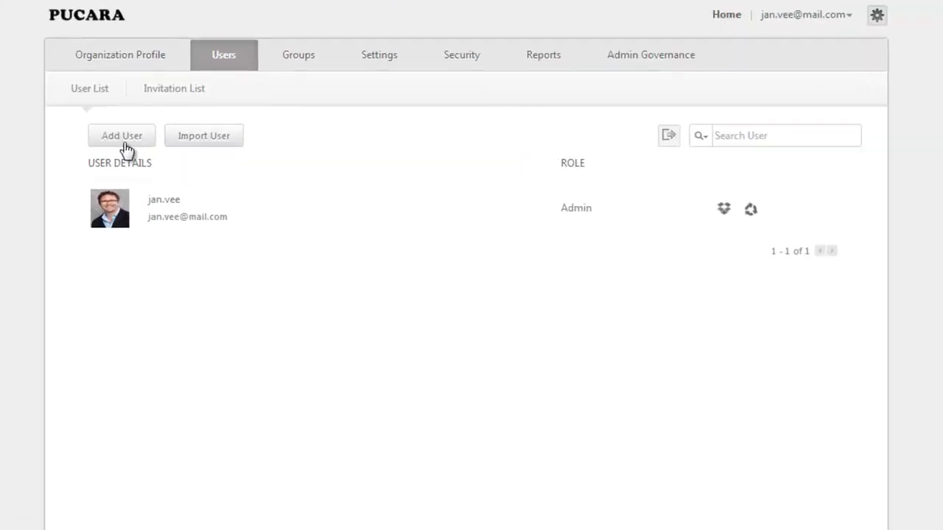
{"action": "left_click", "coordinate": [89, 148]}
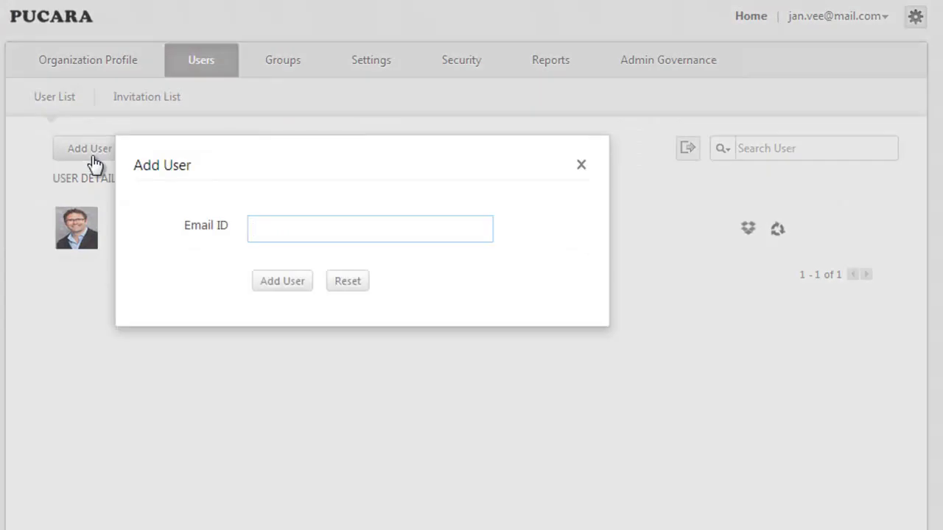
{"action": "key", "text": "ctrl+v"}
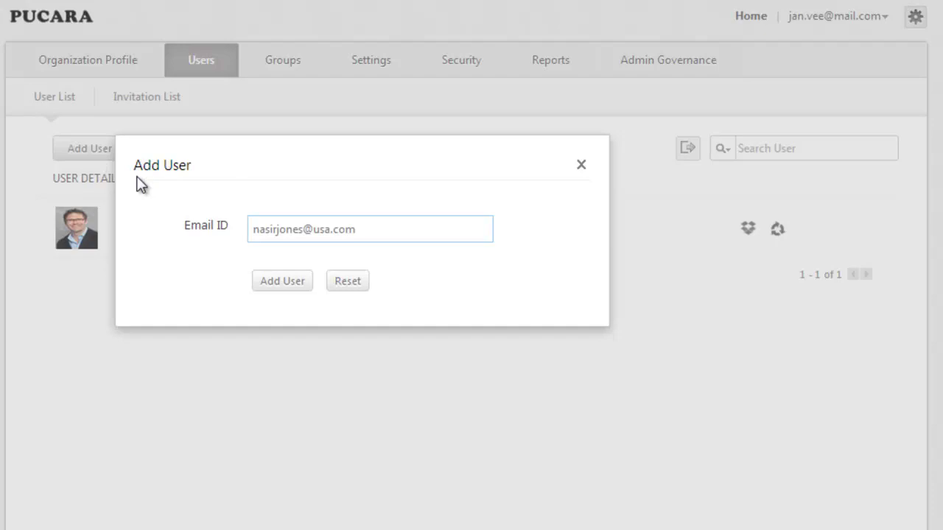
{"action": "left_click", "coordinate": [294, 281]}
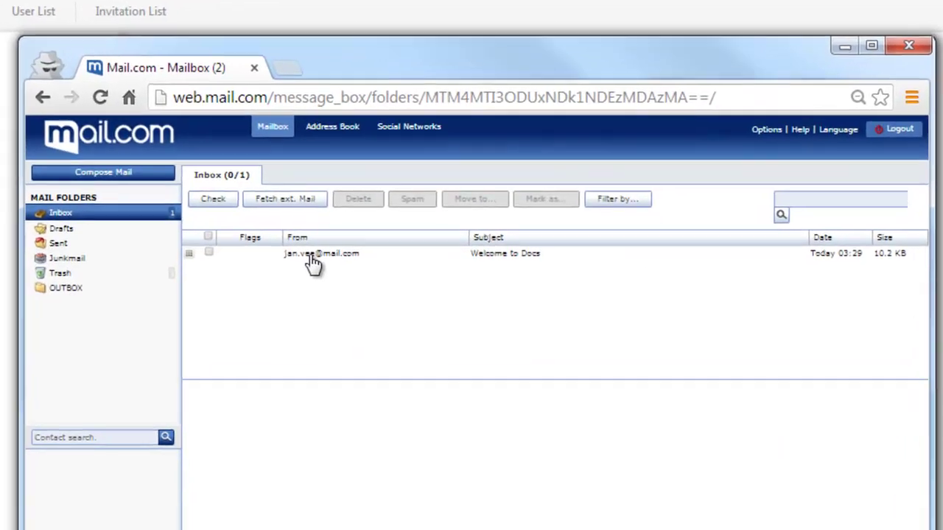
Step: Open the 'Welcome to Docs' message and scroll down to its join option
{"action": "left_click", "coordinate": [315, 332]}
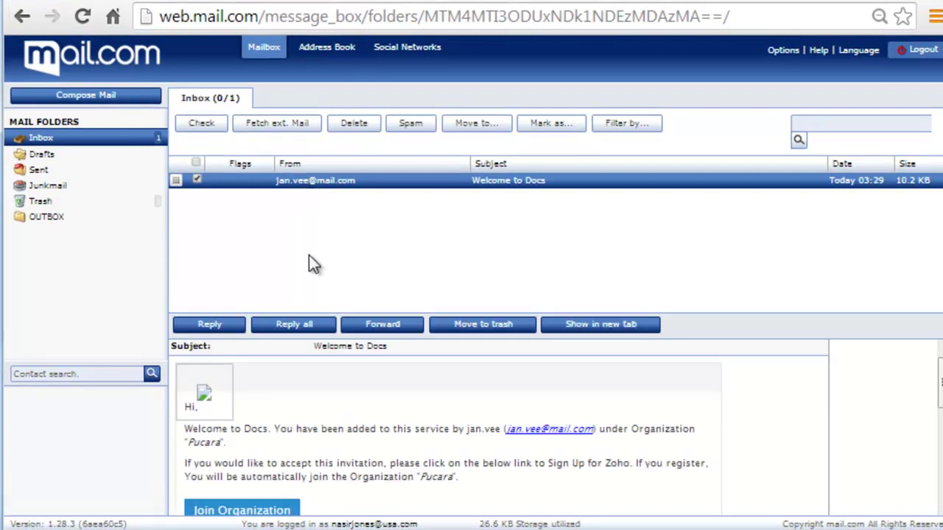
{"action": "scroll", "coordinate": [446, 420], "scroll_direction": "down", "scroll_amount": 3}
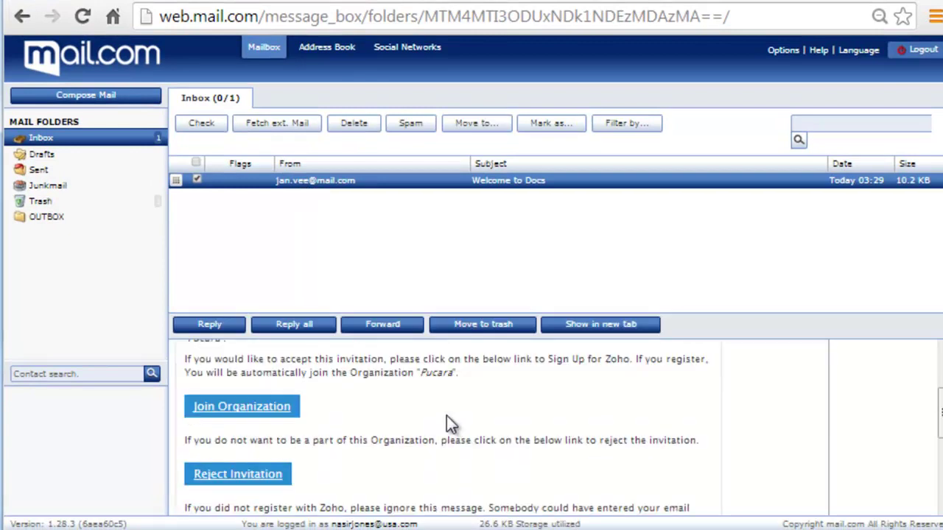
Step: Accept the invitation and sign up with a password, the verification word and agreement to the terms
{"action": "left_click", "coordinate": [225, 409]}
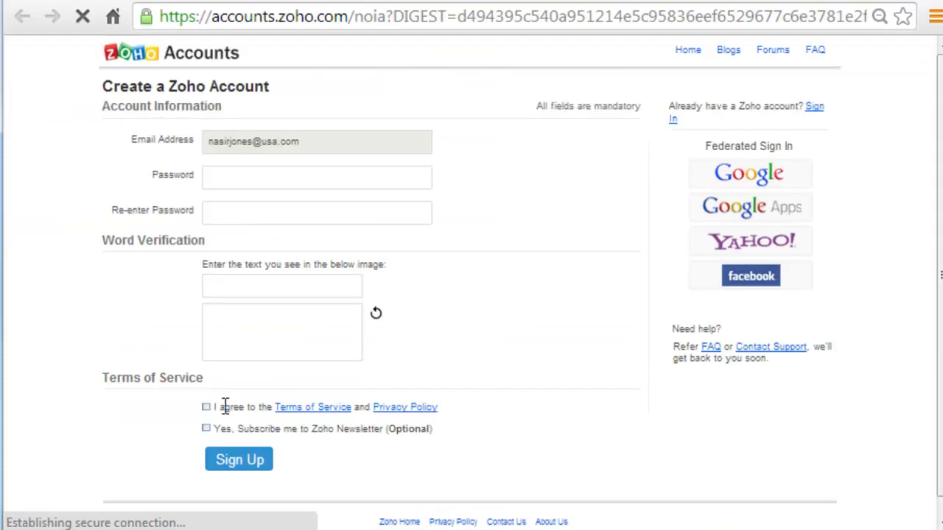
{"action": "left_click", "coordinate": [263, 181]}
{"action": "type", "text": "********"}
{"action": "key", "text": "Tab"}
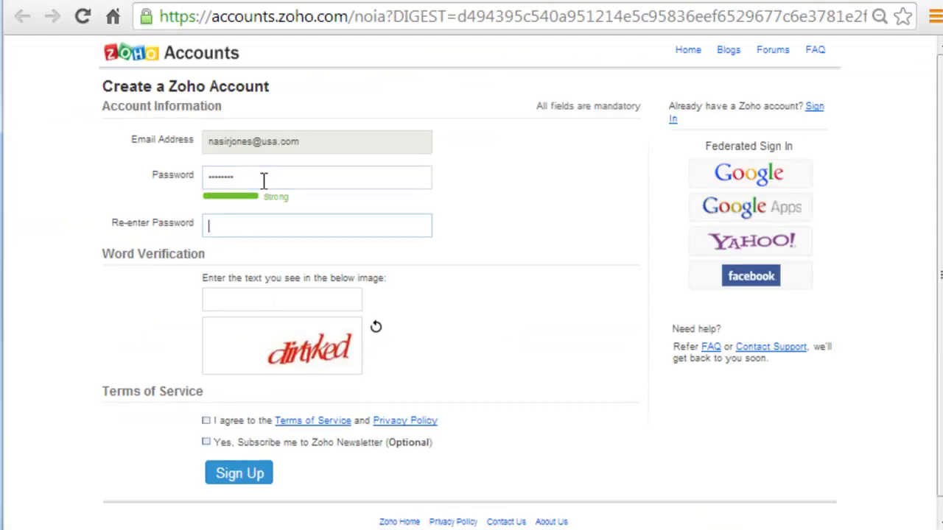
{"action": "type", "text": "********"}
{"action": "left_click", "coordinate": [248, 293]}
{"action": "type", "text": "dirtked"}
{"action": "left_click", "coordinate": [206, 420]}
{"action": "left_click", "coordinate": [228, 472]}
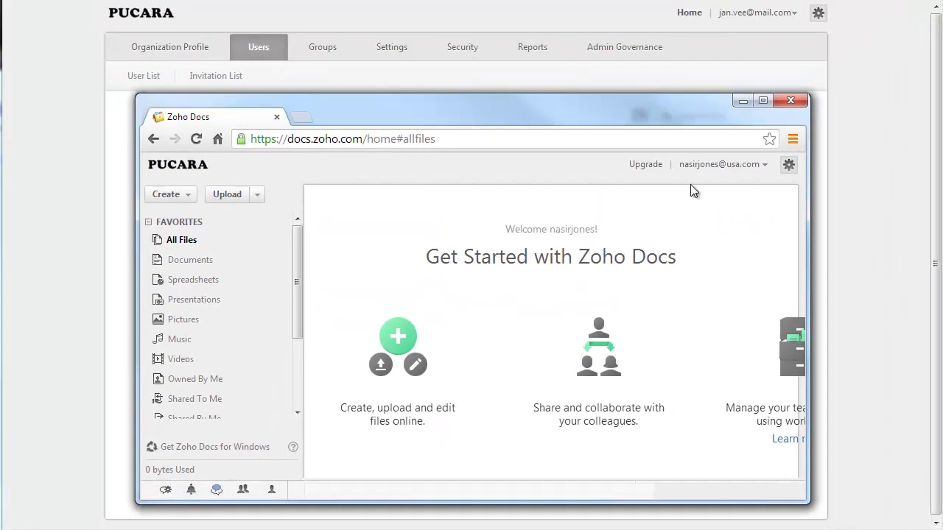
Step: Close the new user's browser window to return to the Pucara user list
{"action": "left_click", "coordinate": [838, 56]}
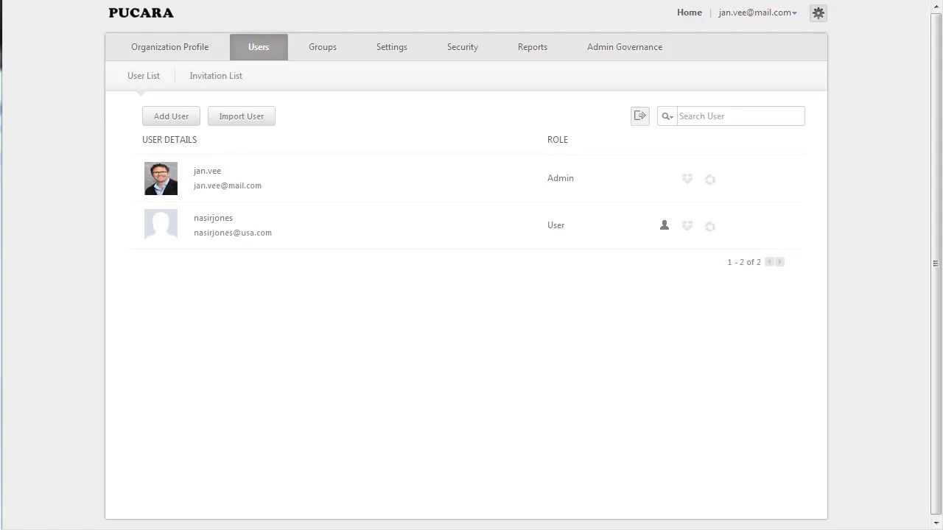
Step: Import users from the Pucara_Employees_list_Sheet1 file, creating four Pending invitations
{"action": "left_click", "coordinate": [248, 122]}
{"action": "left_click", "coordinate": [349, 176]}
{"action": "left_click", "coordinate": [198, 103]}
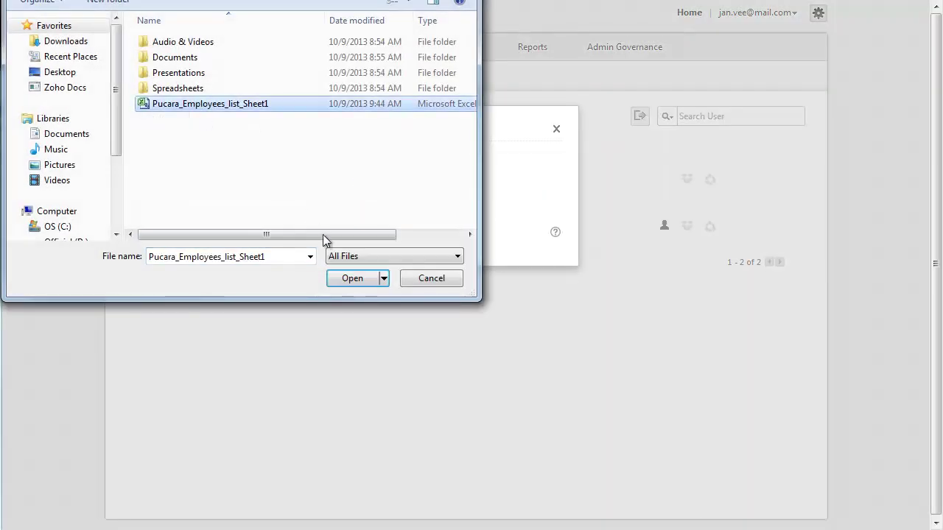
{"action": "left_click", "coordinate": [352, 277]}
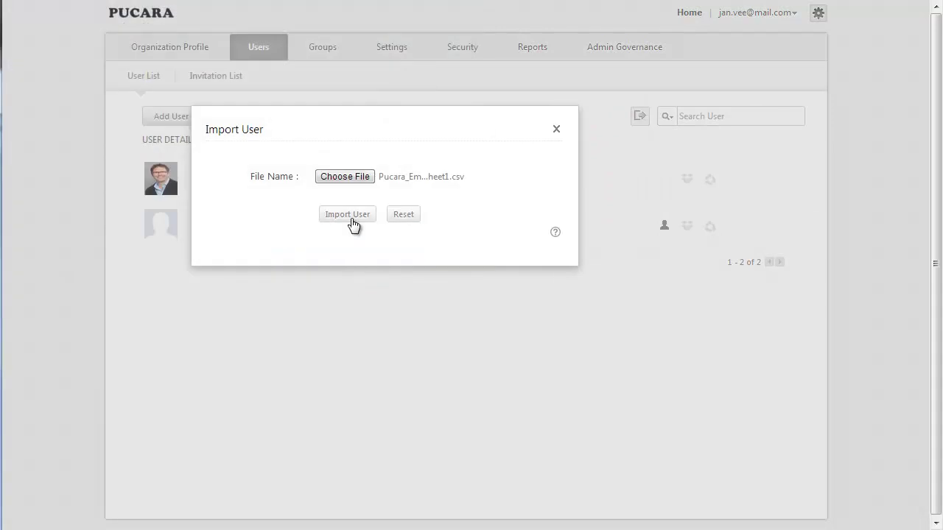
{"action": "left_click", "coordinate": [351, 219]}
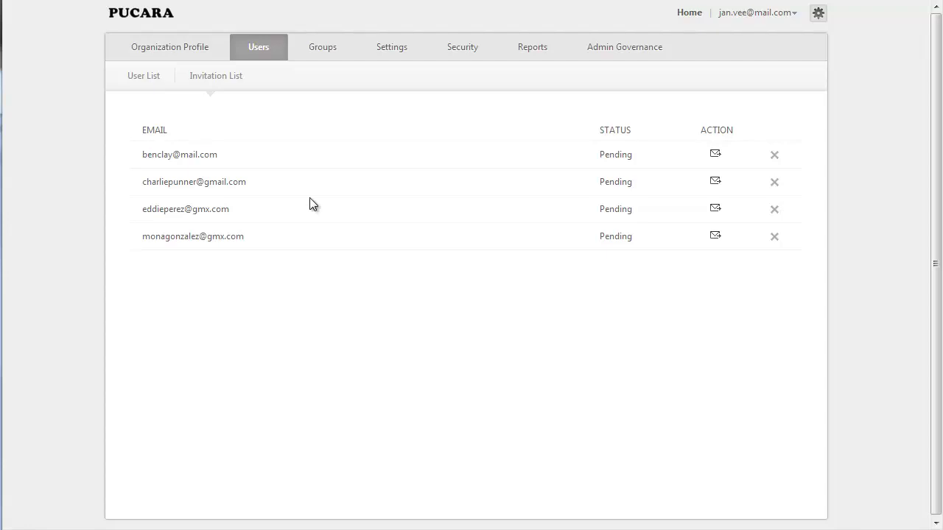
Step: Return to the User List, which now shows four members
{"action": "left_click", "coordinate": [136, 76]}
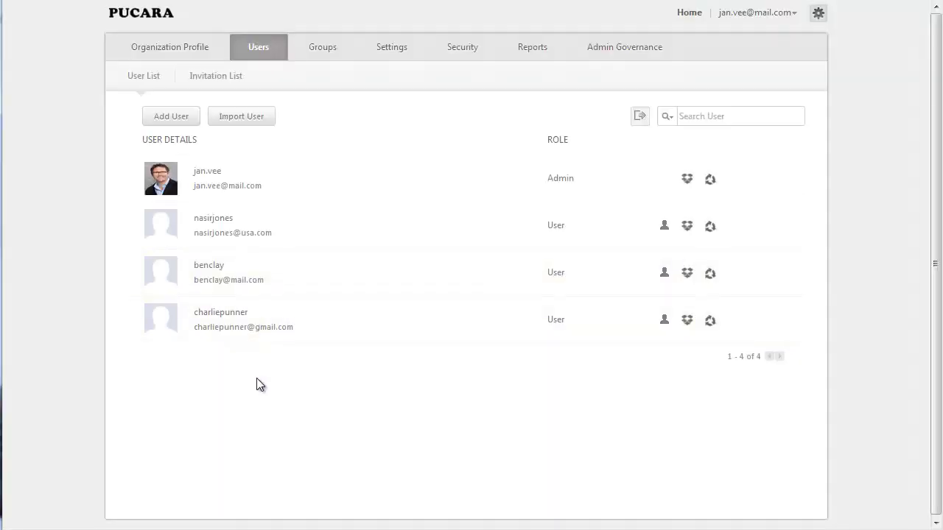
{"action": "left_click", "coordinate": [570, 226]}
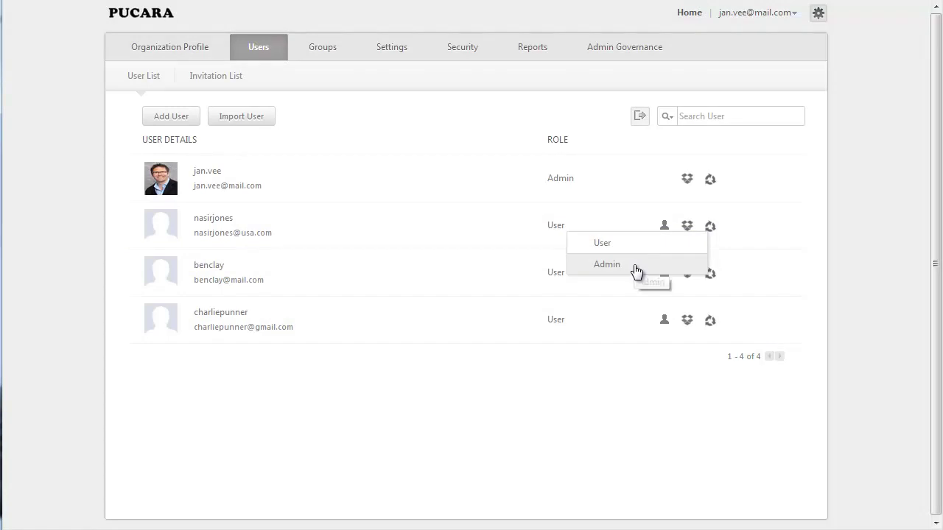
{"action": "left_click", "coordinate": [646, 225]}
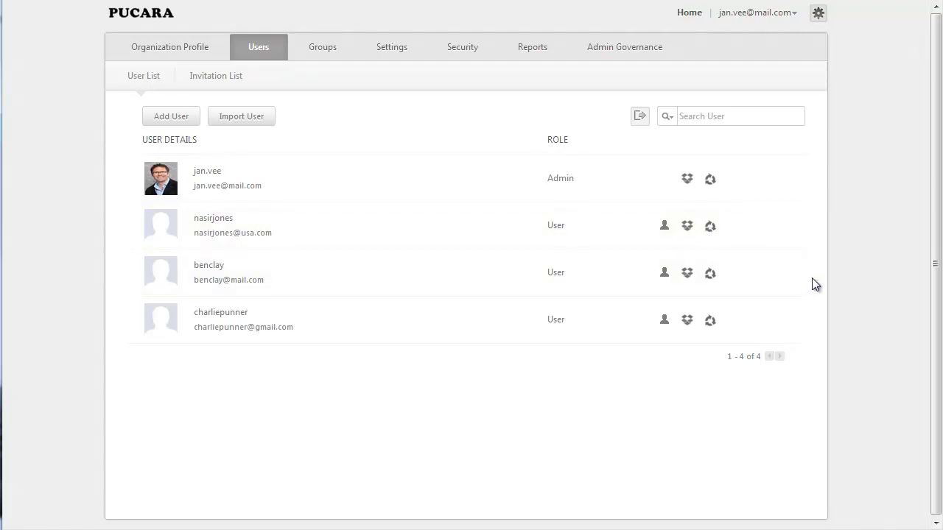
Step: Export the four-user Pucara list as Users.CSV from the search area
{"action": "left_click", "coordinate": [668, 118]}
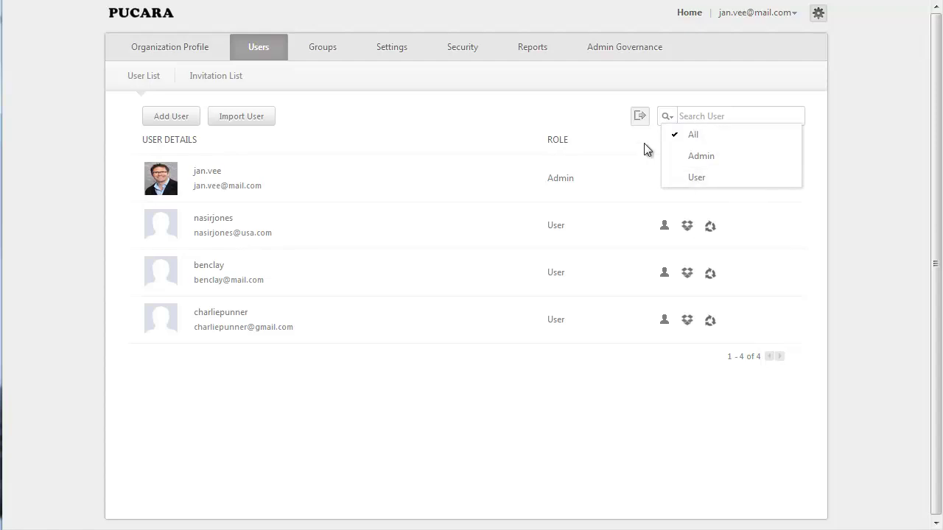
{"action": "left_click", "coordinate": [638, 122]}
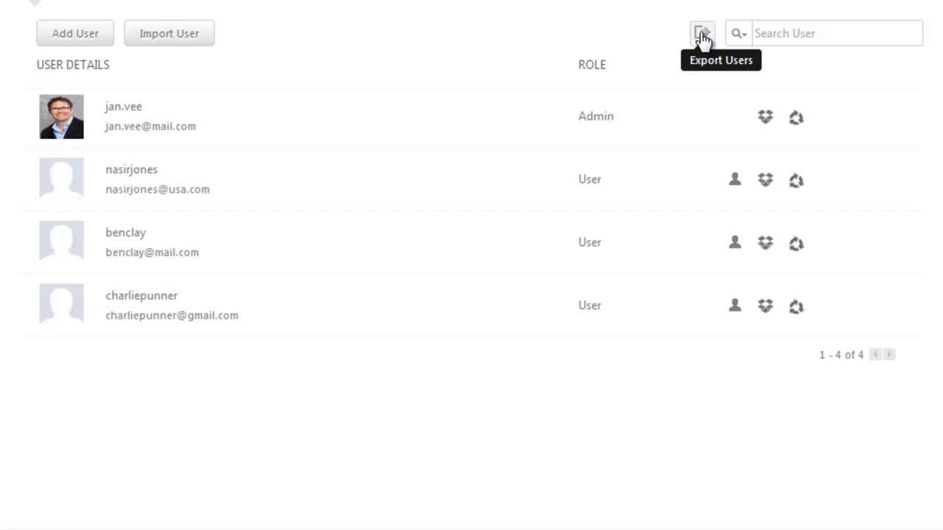
Step: Edit the imported user's profile, replacing the full name and setting gender to Male
{"action": "left_click", "coordinate": [175, 182]}
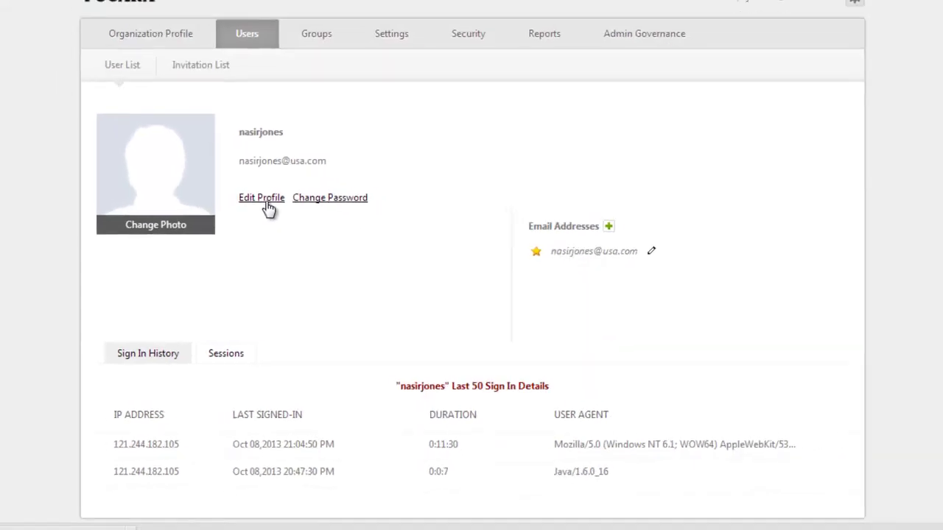
{"action": "left_click", "coordinate": [270, 207]}
{"action": "double_click", "coordinate": [273, 165]}
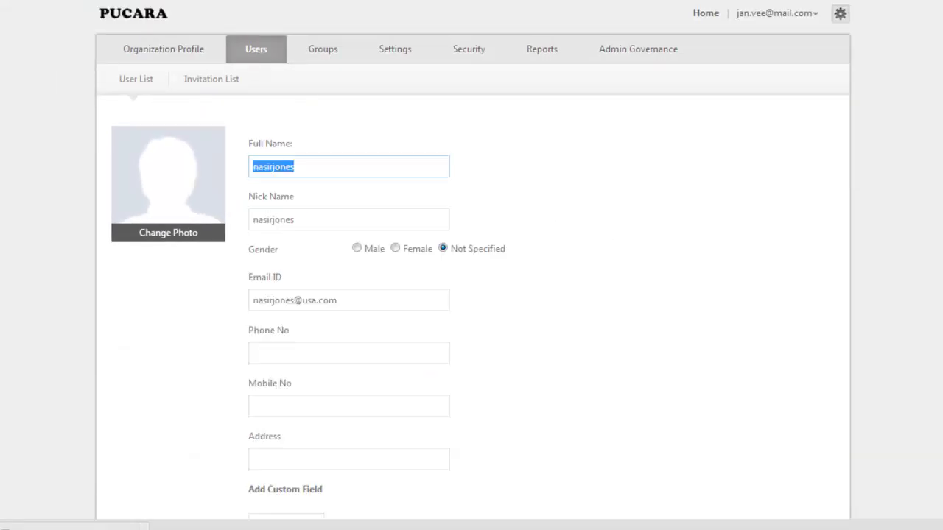
{"action": "key", "text": "Tab"}
{"action": "left_click", "coordinate": [356, 248]}
Step: Enter the user's address, add a Fax custom field with a fax number, and save
{"action": "left_click", "coordinate": [336, 459]}
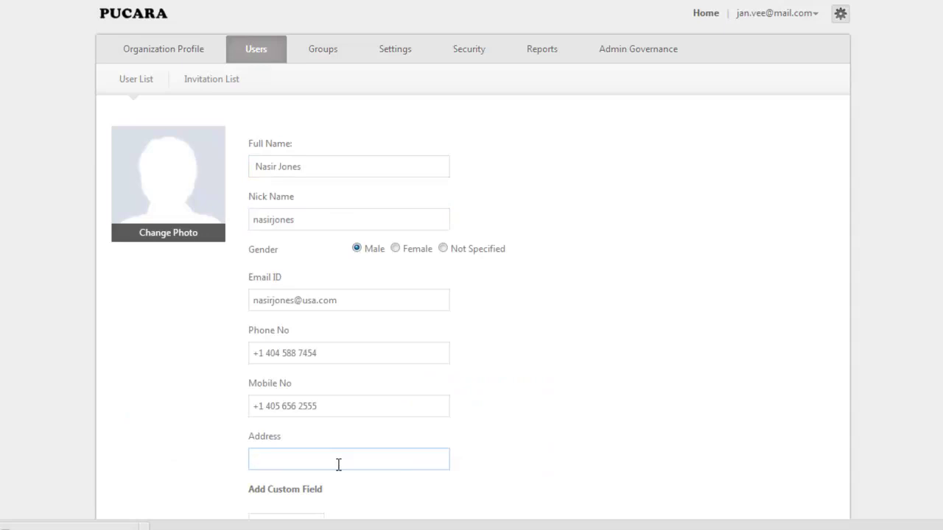
{"action": "scroll", "coordinate": [336, 464], "scroll_direction": "down", "scroll_amount": 2}
{"action": "left_click", "coordinate": [307, 408]}
{"action": "type", "text": "Fax"}
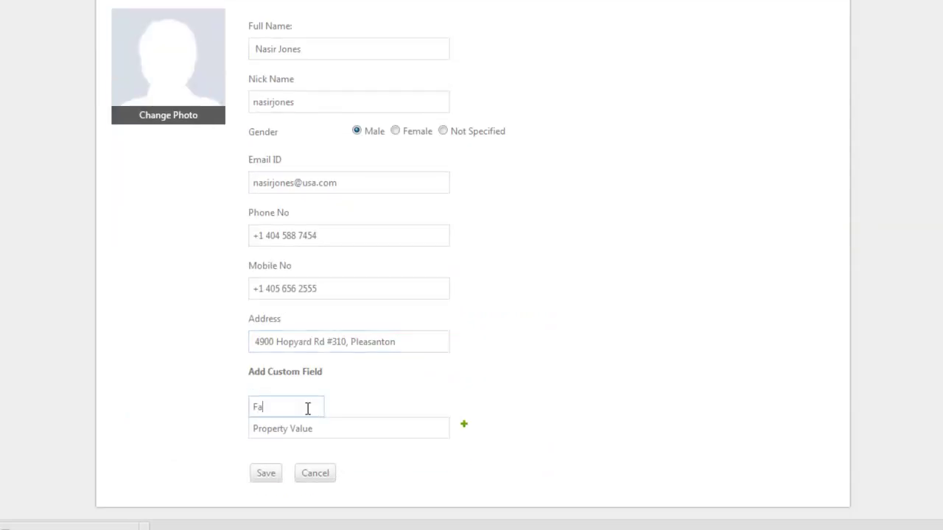
{"action": "left_click", "coordinate": [360, 430]}
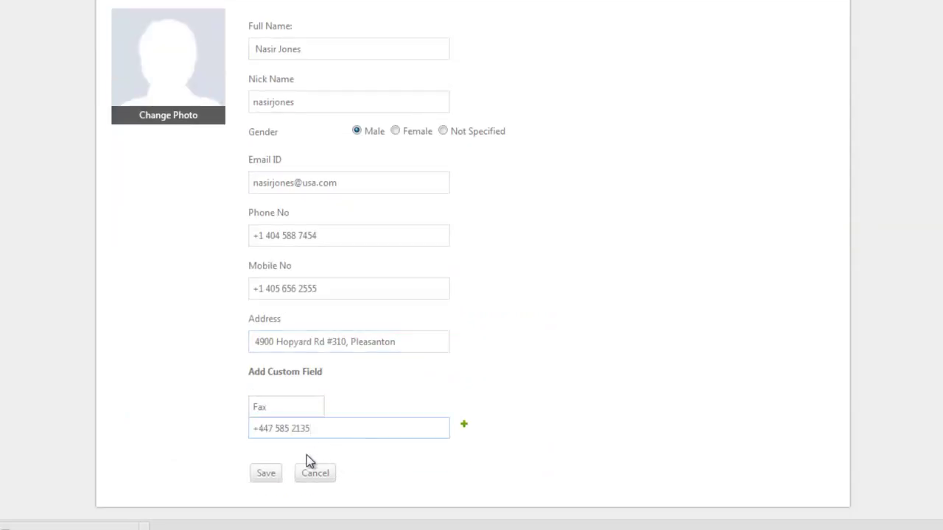
{"action": "left_click", "coordinate": [266, 475]}
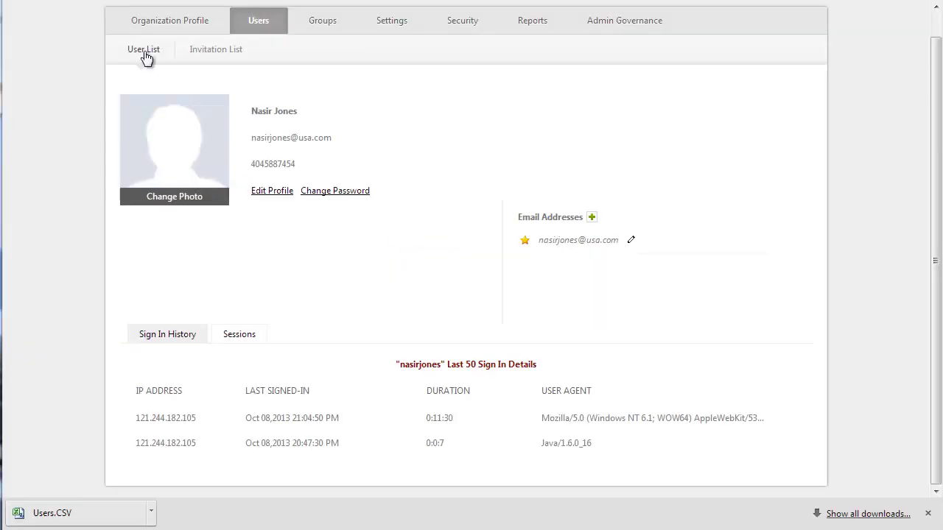
Step: Go back to the Pucara user list: one Admin and three Users
{"action": "left_click", "coordinate": [143, 49]}
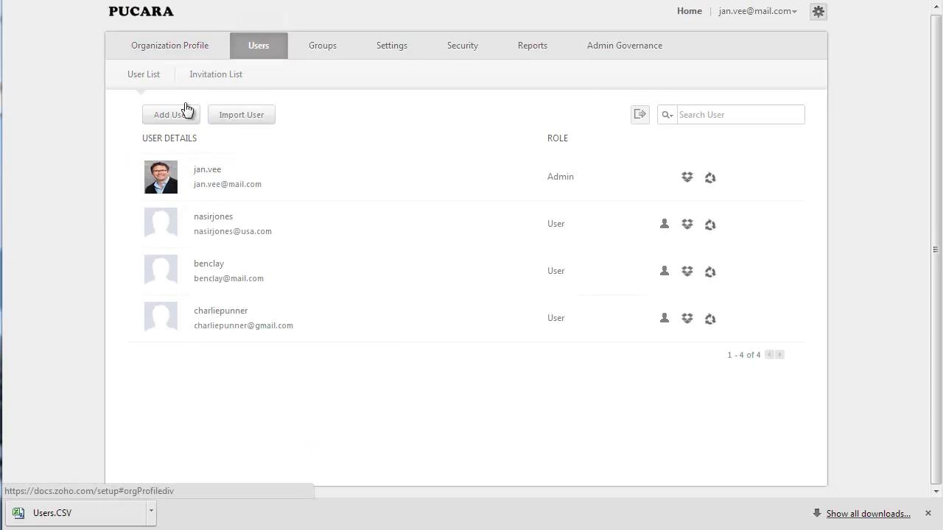
{"action": "mouse_move", "coordinate": [327, 228]}
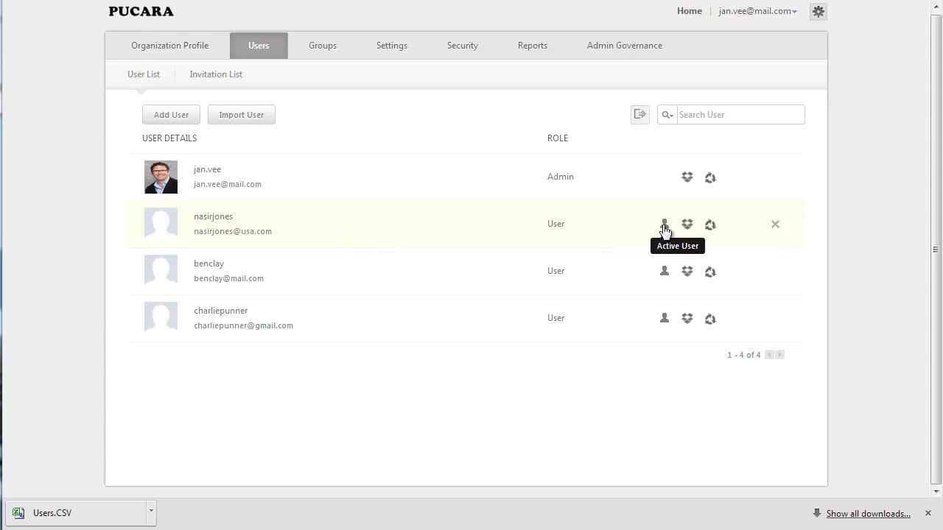
Step: Deactivate the second user in the list, confirming with the admin password
{"action": "left_click", "coordinate": [664, 229]}
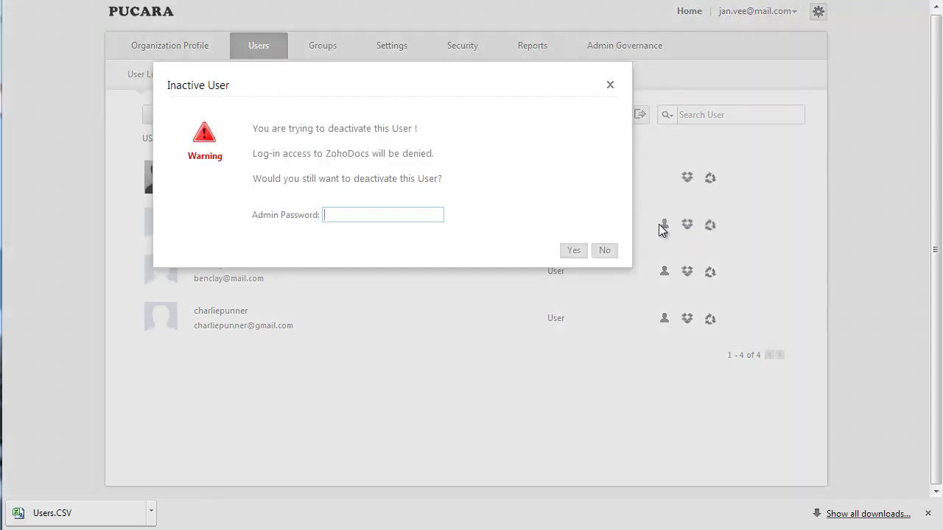
{"action": "type", "text": "••••••••"}
{"action": "left_click", "coordinate": [570, 249]}
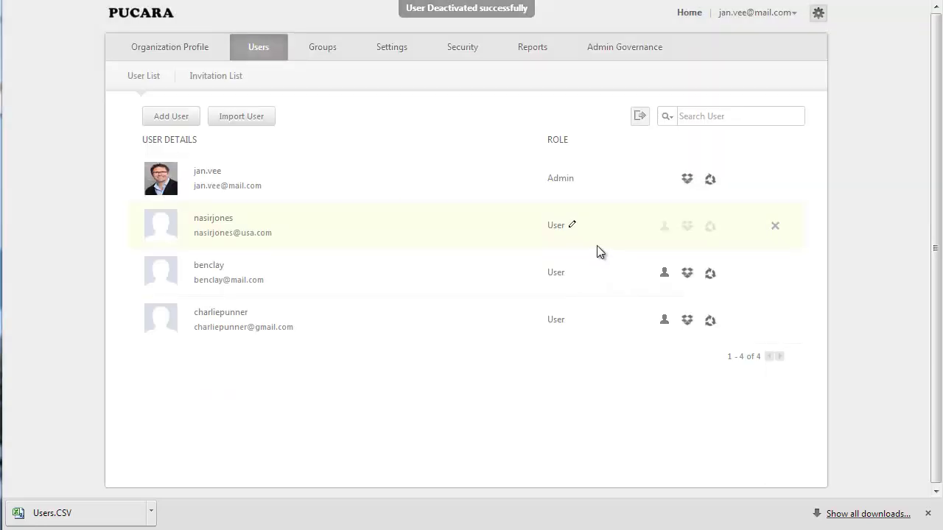
Step: Reactivate that same user, again confirming with the admin password
{"action": "left_click", "coordinate": [664, 228]}
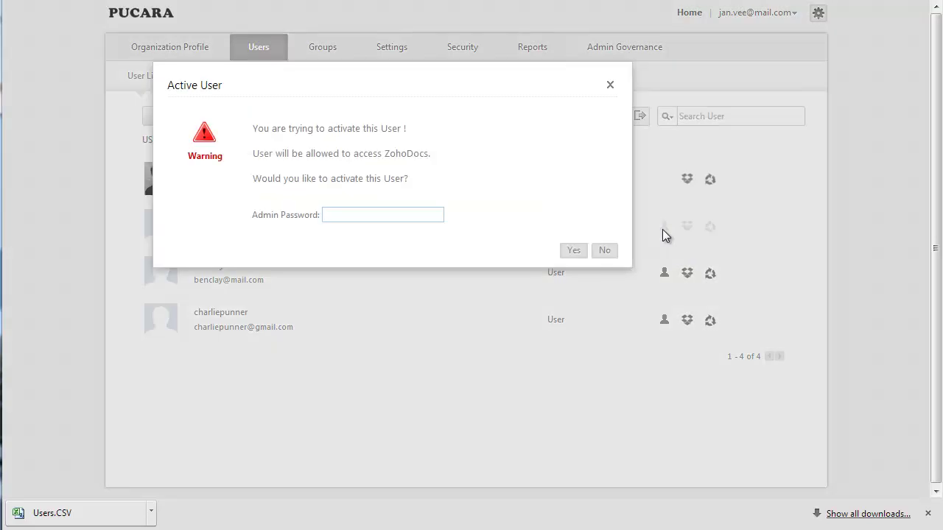
{"action": "type", "text": "********"}
{"action": "left_click", "coordinate": [573, 250]}
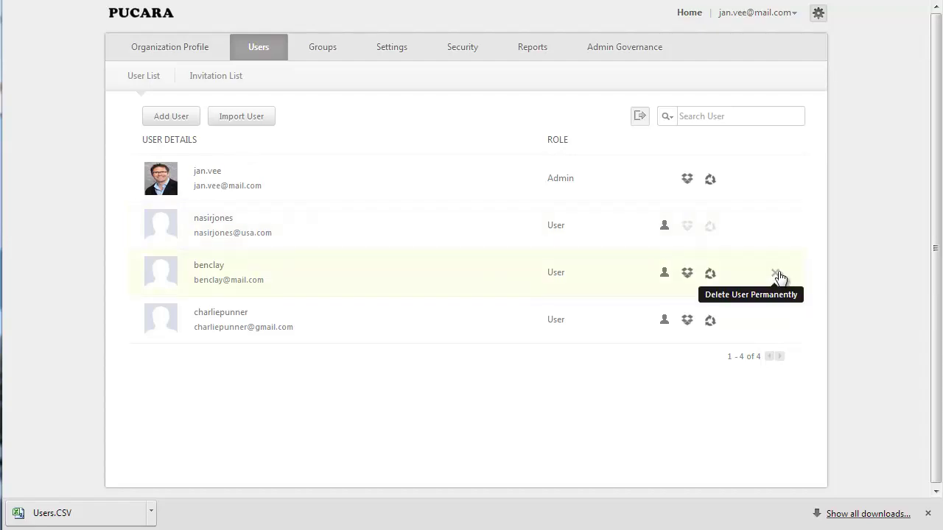
Step: Permanently delete the third user, confirming with the admin password
{"action": "left_click", "coordinate": [775, 273]}
{"action": "type", "text": "••••••••"}
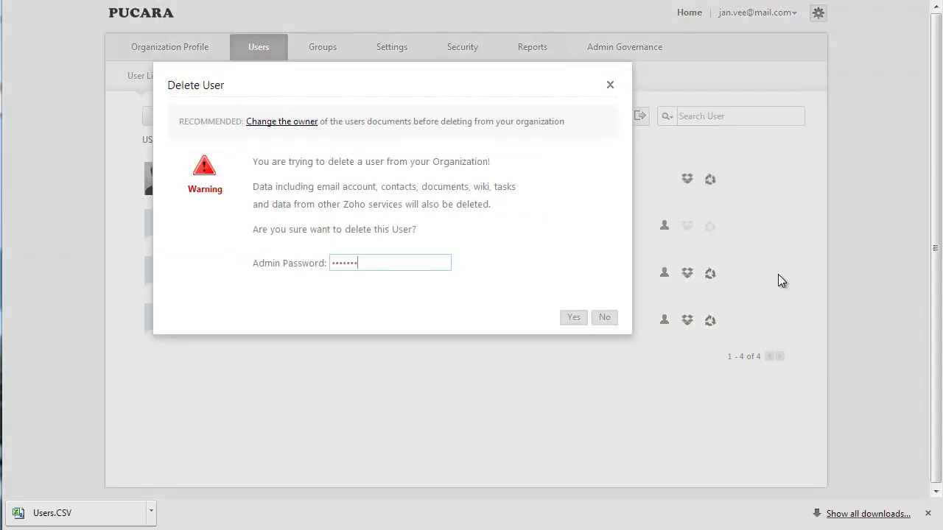
{"action": "left_click", "coordinate": [565, 320]}
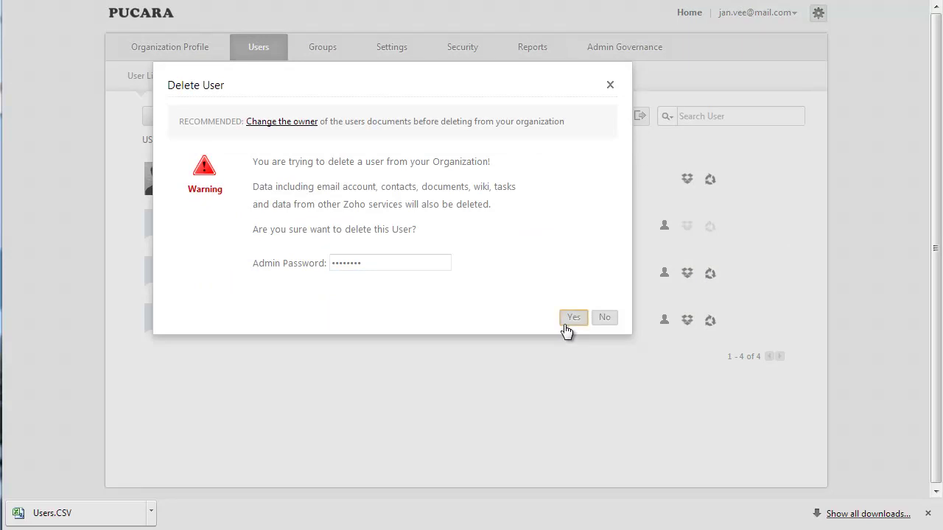